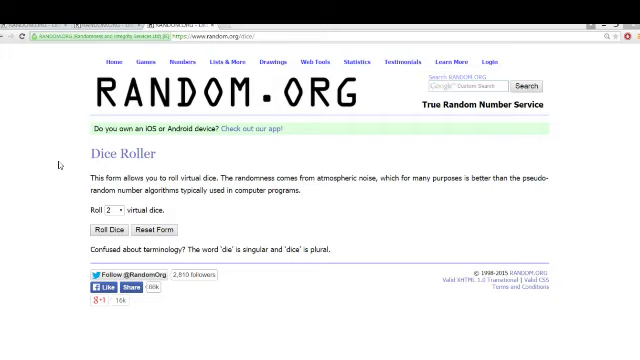
Step: Roll two virtual dice on the RANDOM.ORG Dice Roller
click(110, 229)
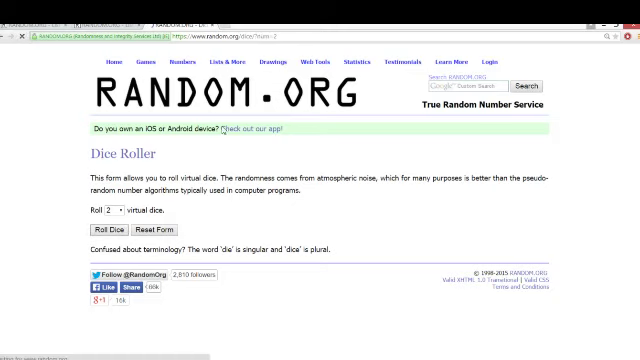
Step: Randomize the list of magic, lakers, magic1 and lakers1 from the List Randomizer tab
click(80, 24)
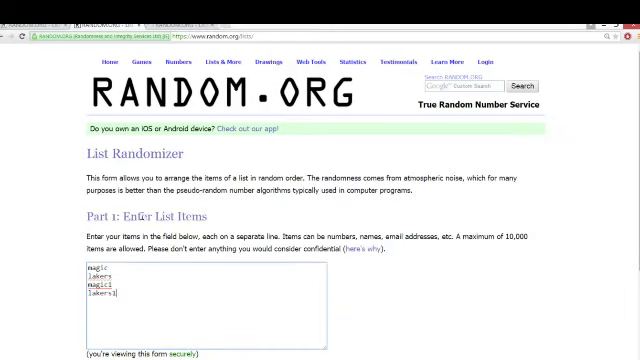
scroll(342, 243, down, 3)
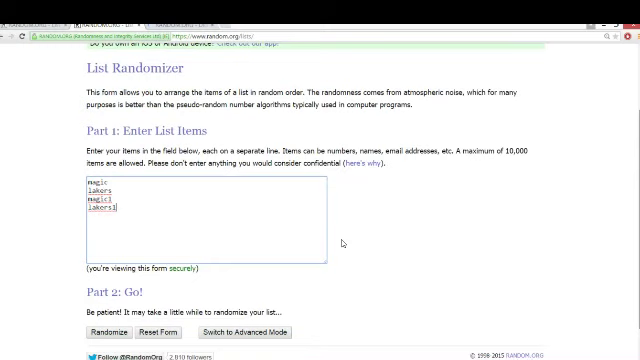
click(108, 332)
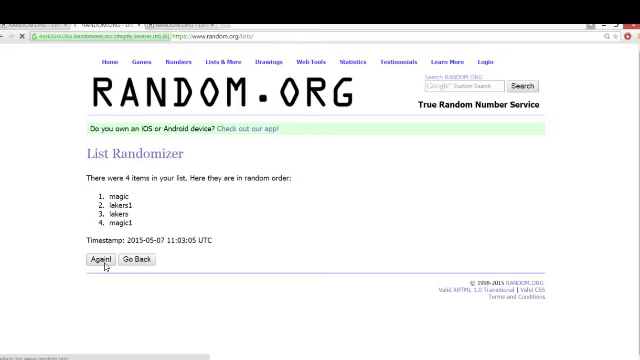
Step: Re-randomize the four-item list ten more times, ending with magic, lakers, magic1, lakers1
click(101, 259)
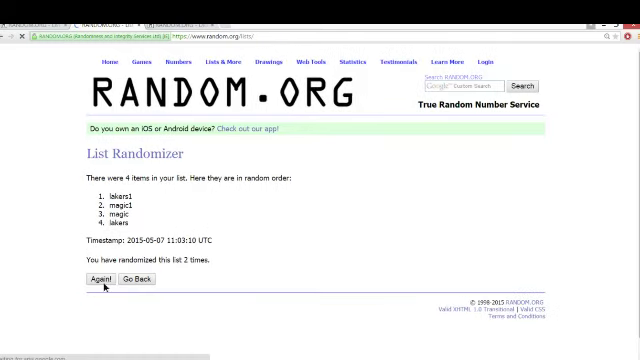
click(103, 284)
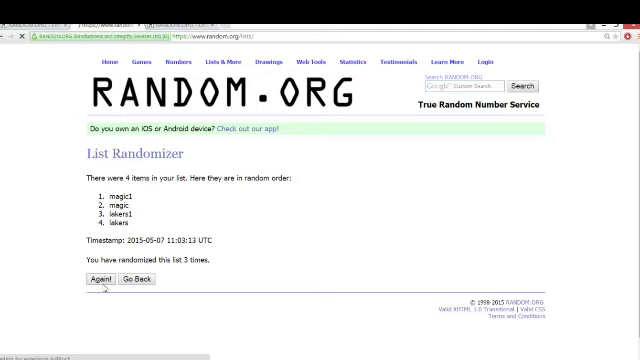
click(101, 279)
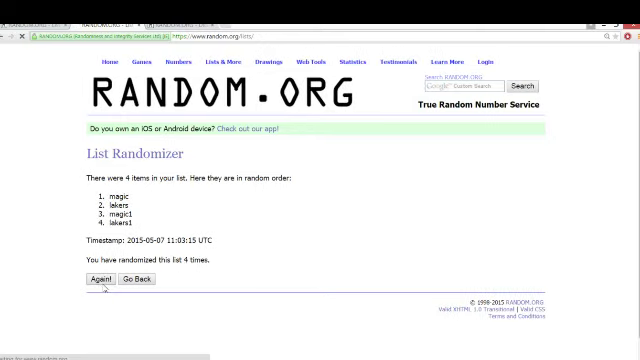
click(101, 279)
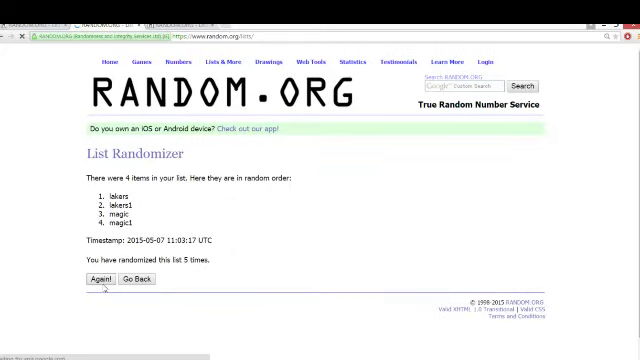
click(101, 279)
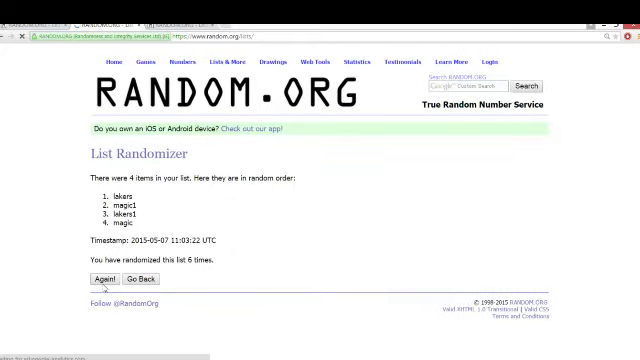
click(104, 287)
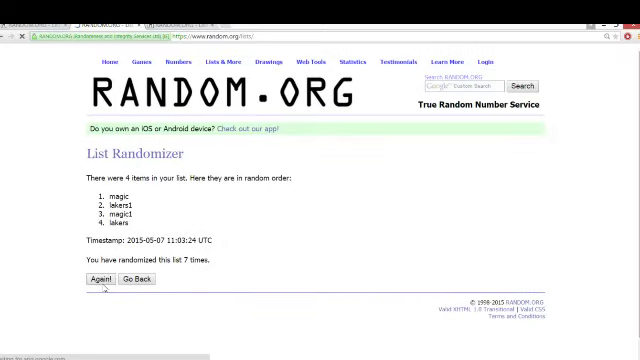
click(101, 279)
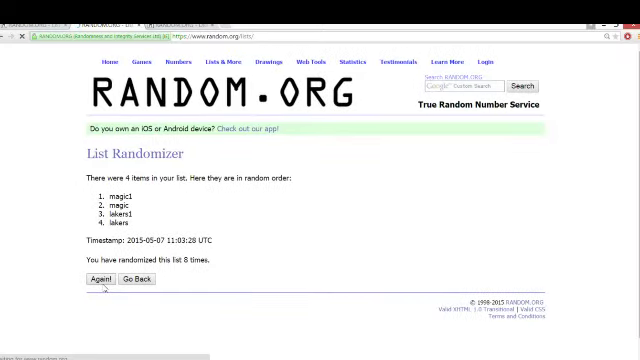
click(101, 279)
click(101, 279)
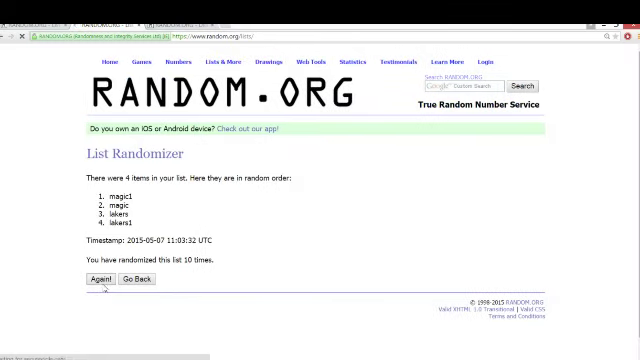
click(101, 279)
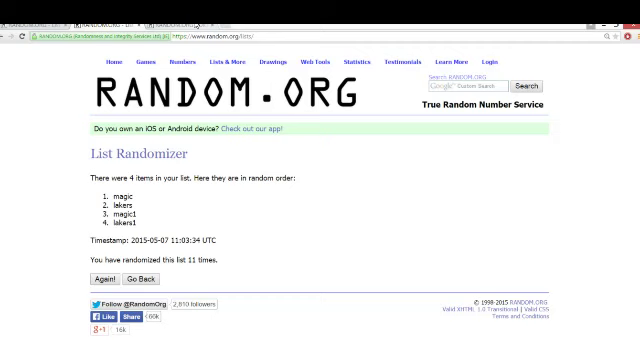
Step: Randomize the 30 NBA teams from the other tab, giving Atlanta Hawks, Indiana Pacers, Utah Jazz first
click(30, 22)
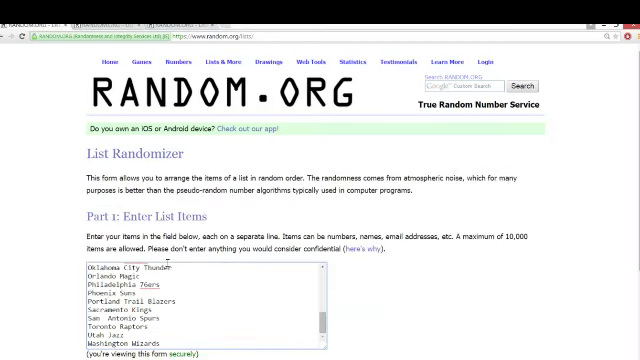
scroll(168, 260, down, 3)
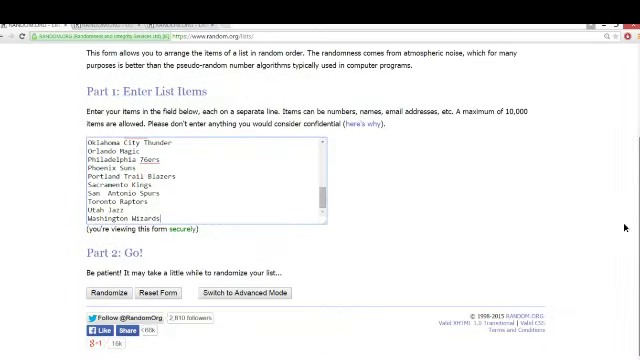
click(110, 292)
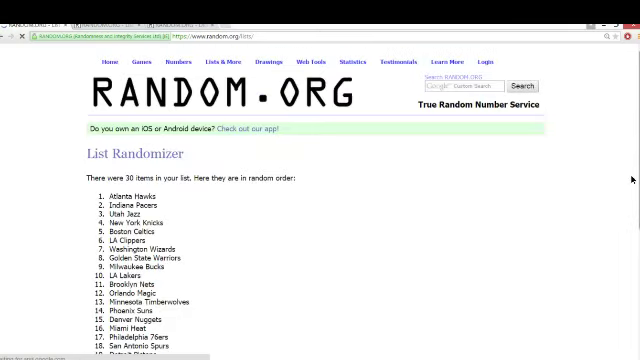
scroll(631, 179, down, 6)
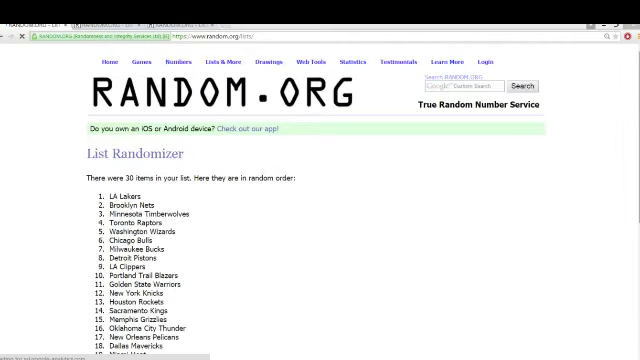
scroll(634, 243, down, 5)
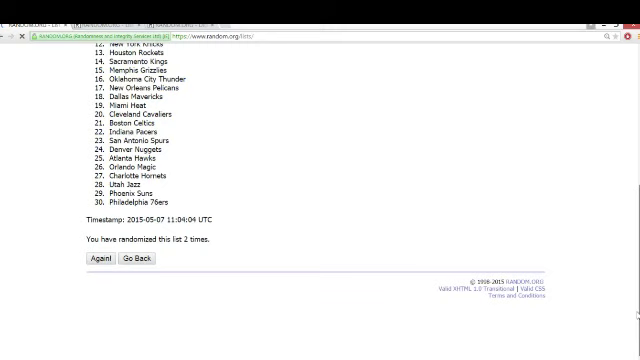
Step: Re-randomize the NBA list to its fifth order, headed by Philadelphia 76ers and Memphis Grizzlies
click(100, 258)
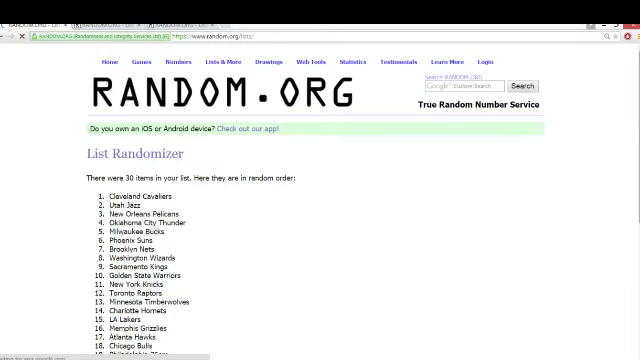
scroll(630, 165, down, 2)
scroll(630, 237, down, 4)
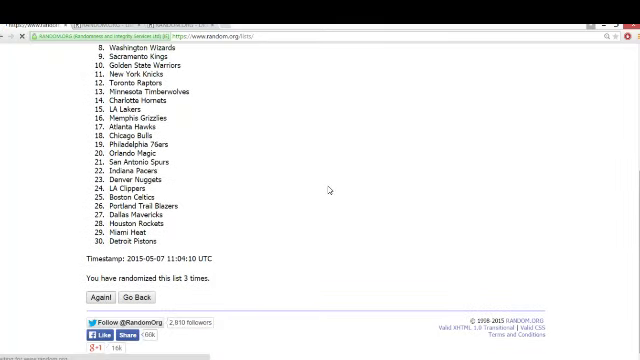
key(F5)
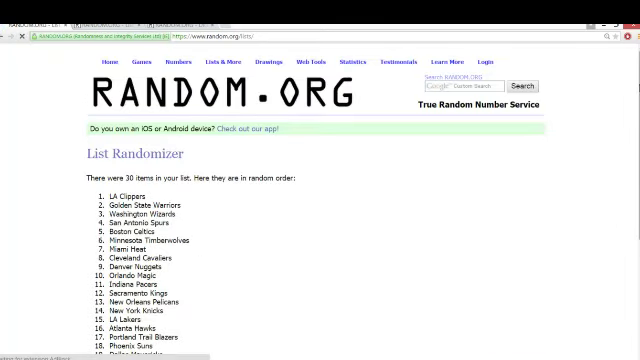
scroll(630, 150, down, 3)
scroll(630, 230, down, 4)
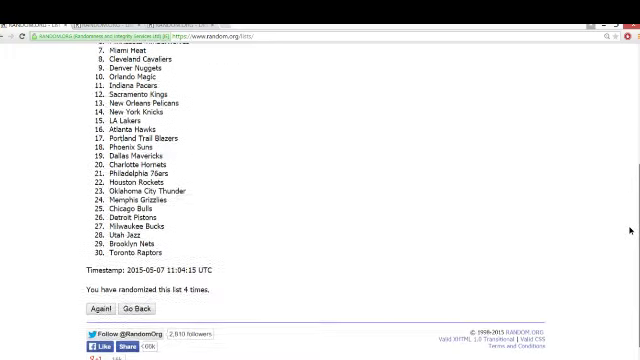
scroll(579, 258, down, 1)
click(101, 293)
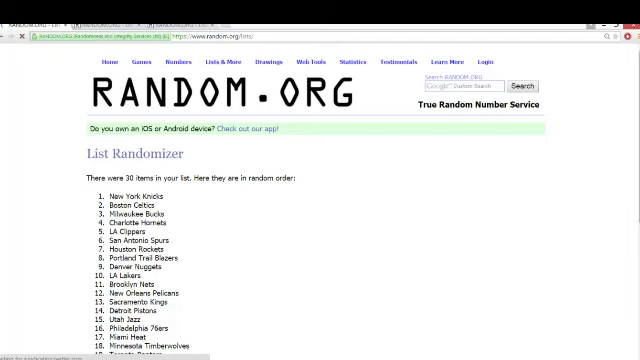
scroll(630, 150, down, 3)
scroll(630, 180, down, 3)
scroll(630, 255, down, 3)
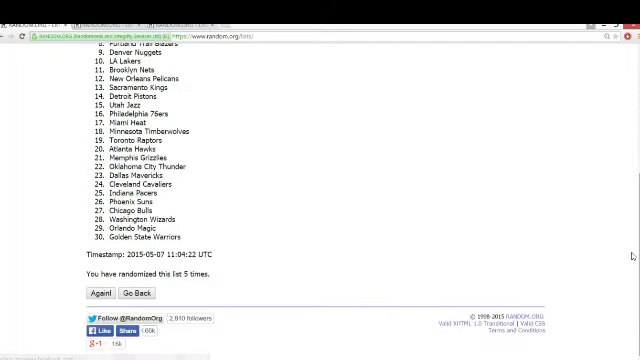
Step: Re-randomize the NBA teams three more times, reaching 8 randomizations ending with LA Lakers
click(101, 293)
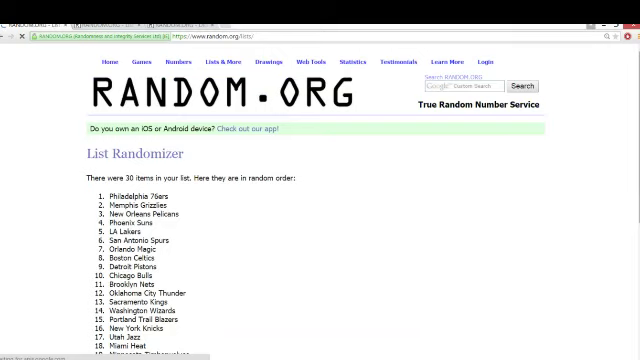
scroll(630, 160, down, 5)
scroll(161, 232, up, 1)
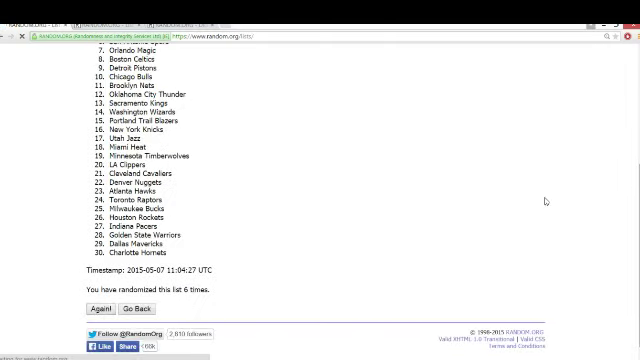
click(100, 308)
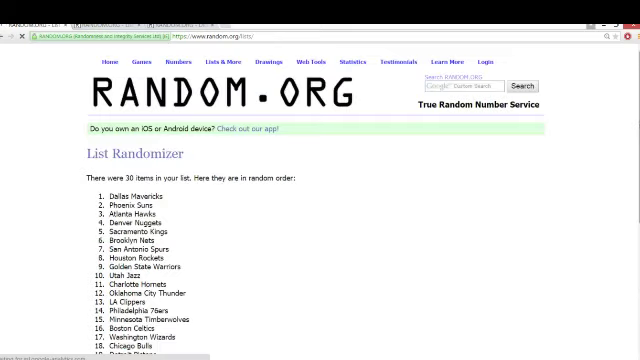
scroll(320, 180, down, 2)
scroll(636, 176, down, 3)
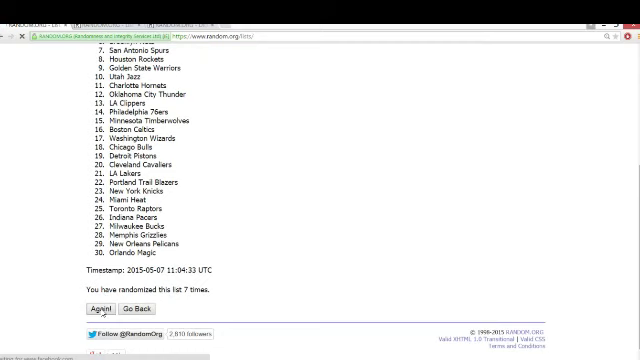
click(100, 308)
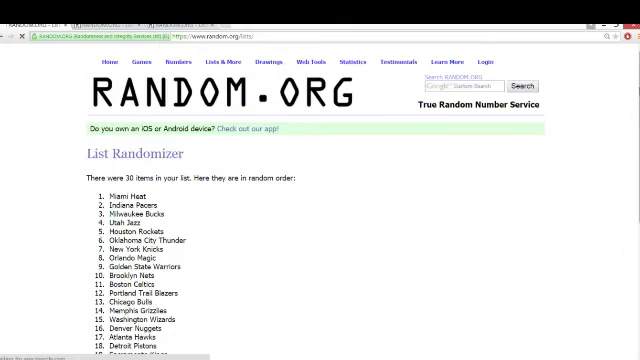
scroll(632, 241, down, 5)
scroll(400, 220, up, 1)
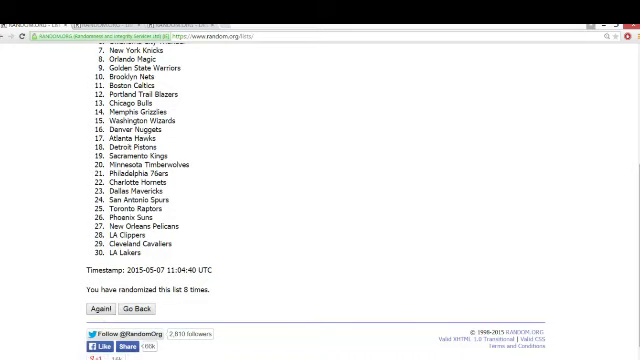
Step: Re-randomize the NBA list three more times, past 10 shuffles, ending with LA Clippers
click(100, 308)
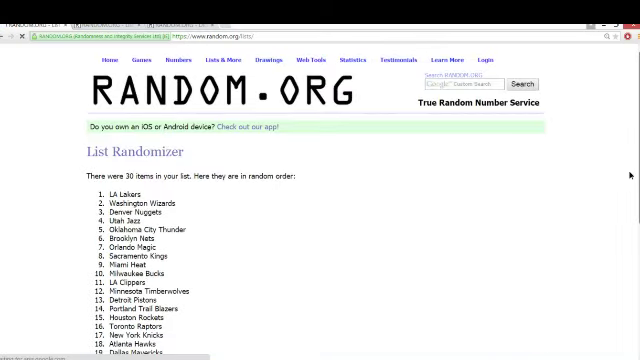
scroll(628, 236, down, 5)
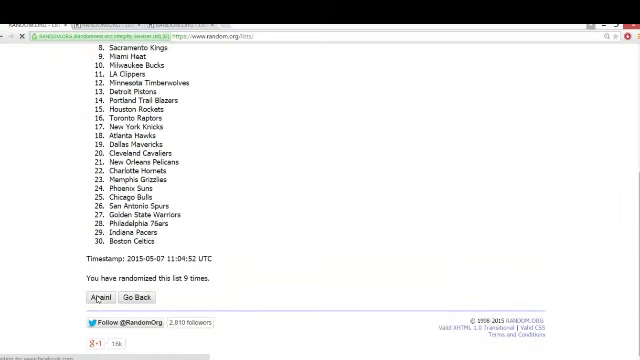
click(100, 298)
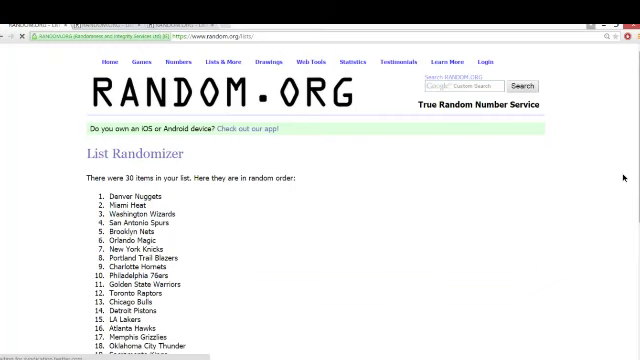
scroll(622, 190, down, 5)
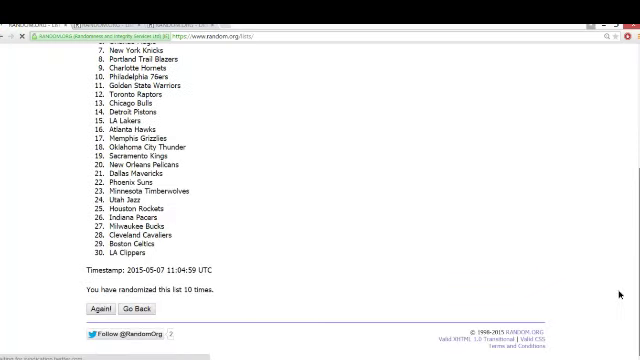
click(101, 309)
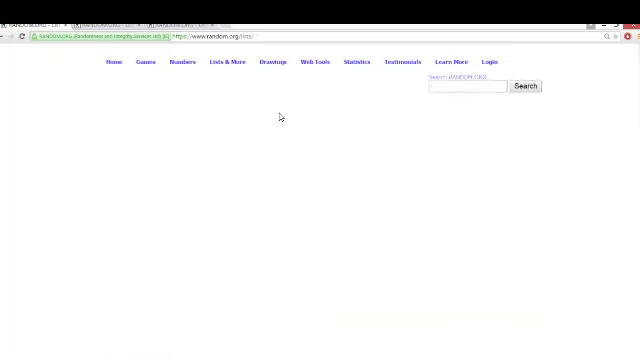